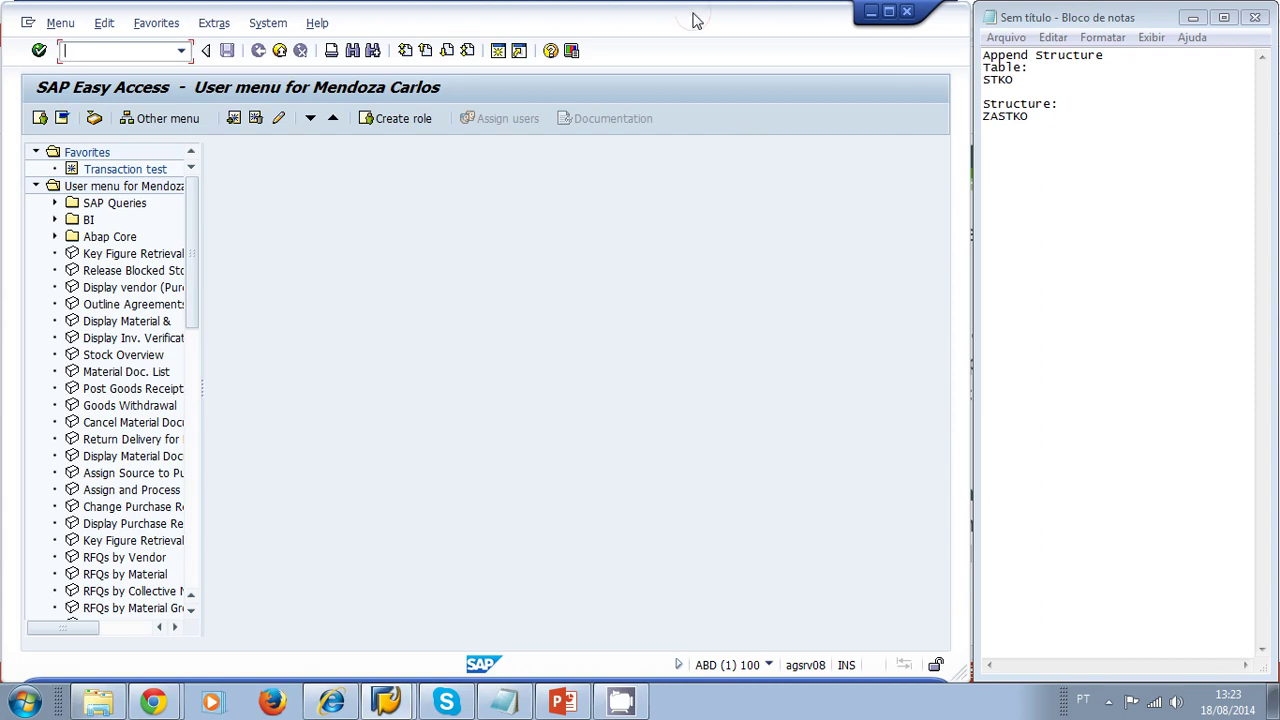
Step: Check the reference notes for table name STKO and structure name ZASTKO
{"action": "left_click", "coordinate": [1081, 89]}
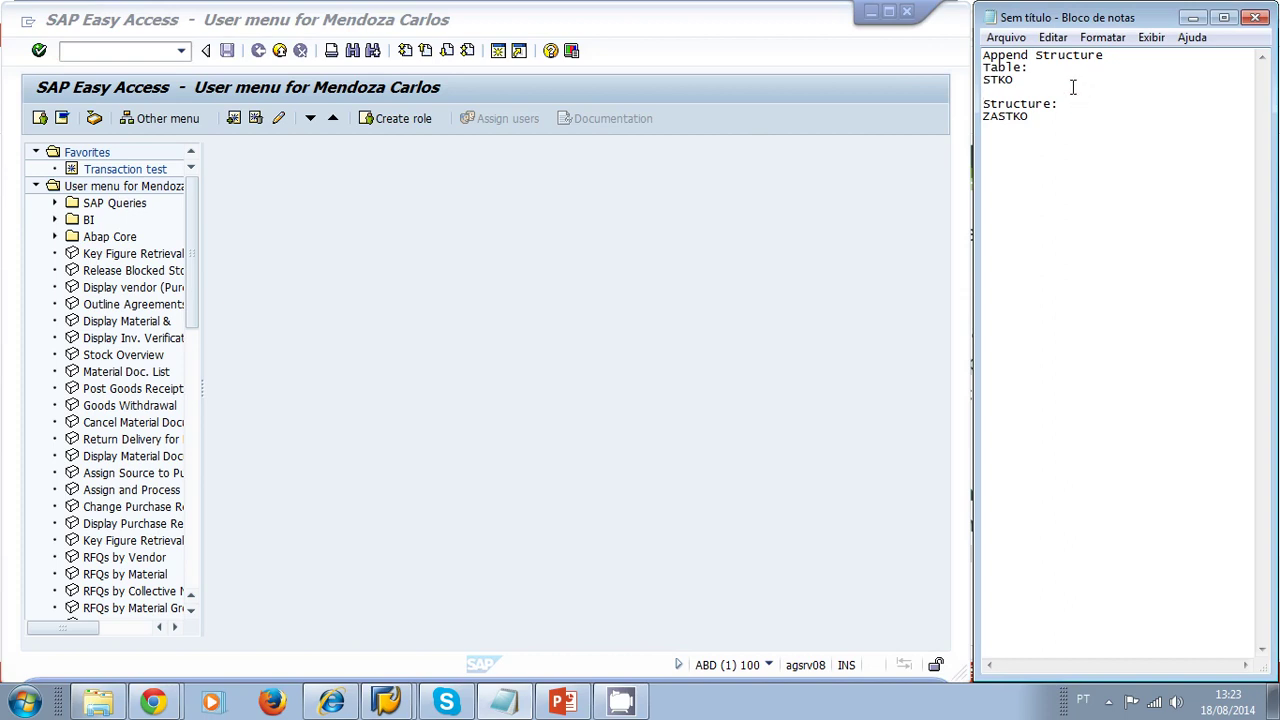
{"action": "left_click", "coordinate": [1022, 83]}
{"action": "left_click_drag", "start_coordinate": [1060, 104], "coordinate": [1030, 118]}
{"action": "left_click", "coordinate": [1080, 123]}
Step: In SE11, select Database table and replace CI_EKPODB with STKO
{"action": "left_click", "coordinate": [98, 52]}
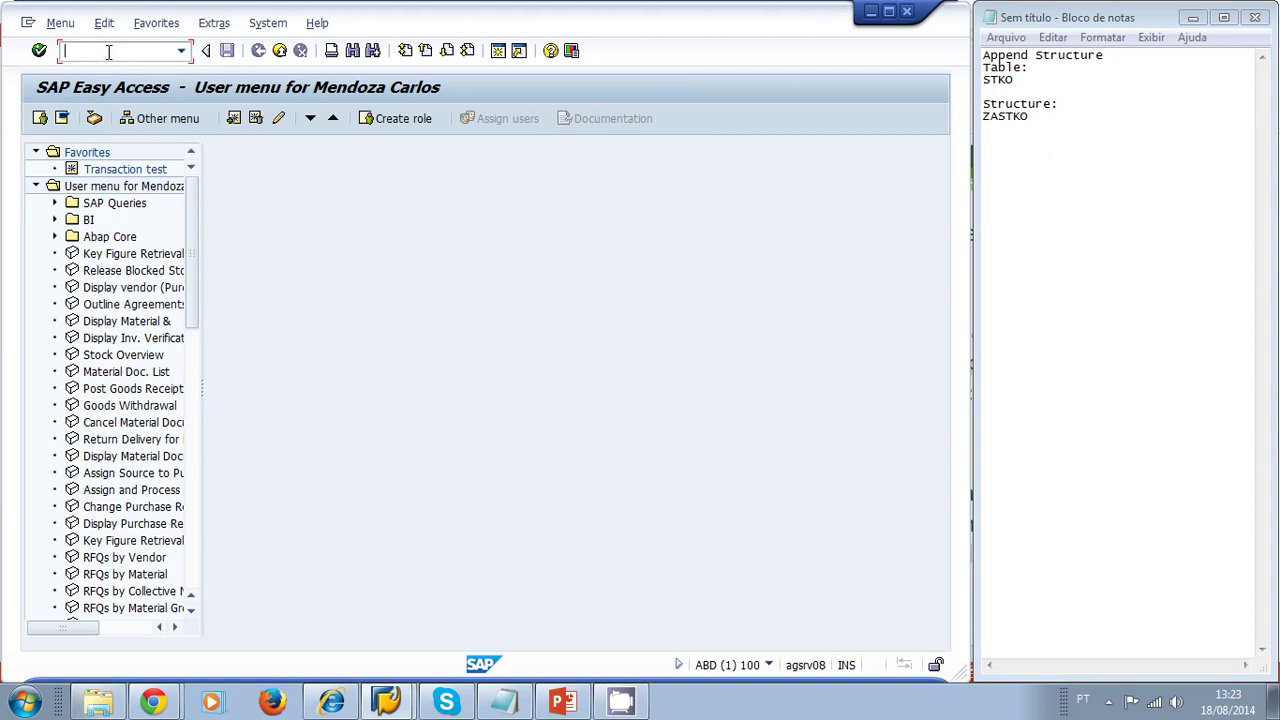
{"action": "type", "text": "se11"}
{"action": "key", "text": "Return"}
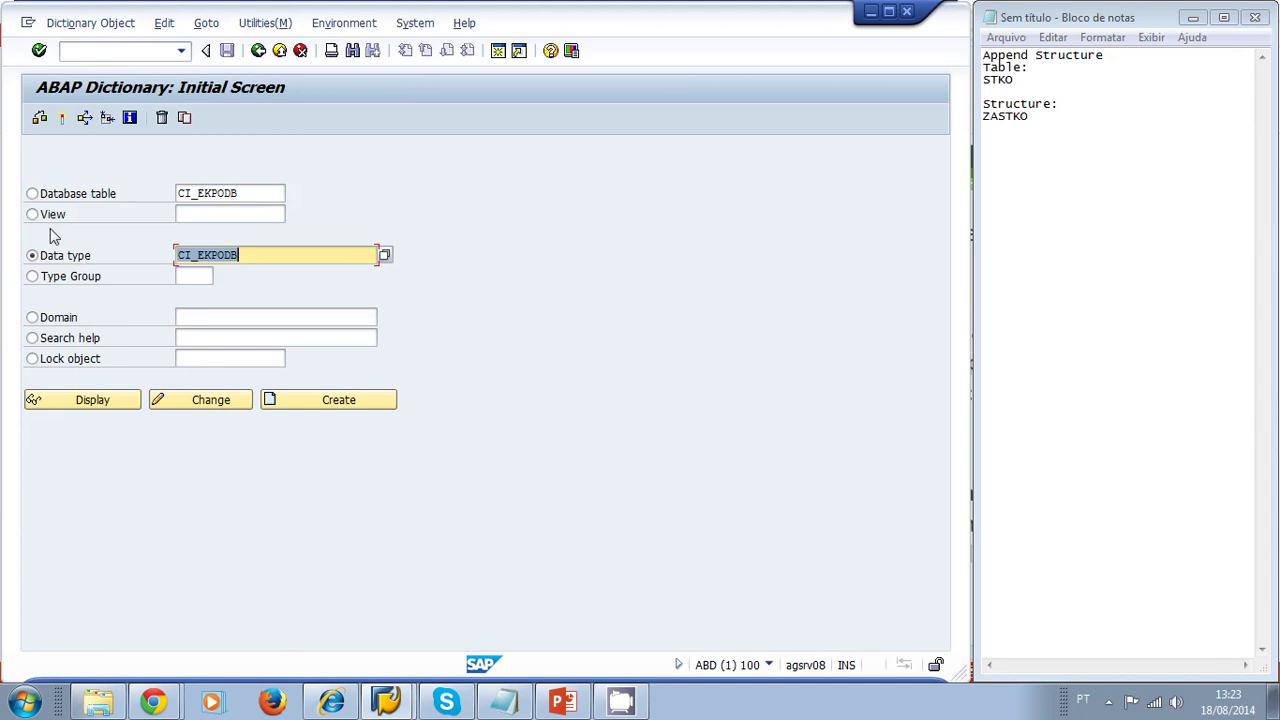
{"action": "left_click", "coordinate": [72, 197]}
{"action": "left_click", "coordinate": [263, 192]}
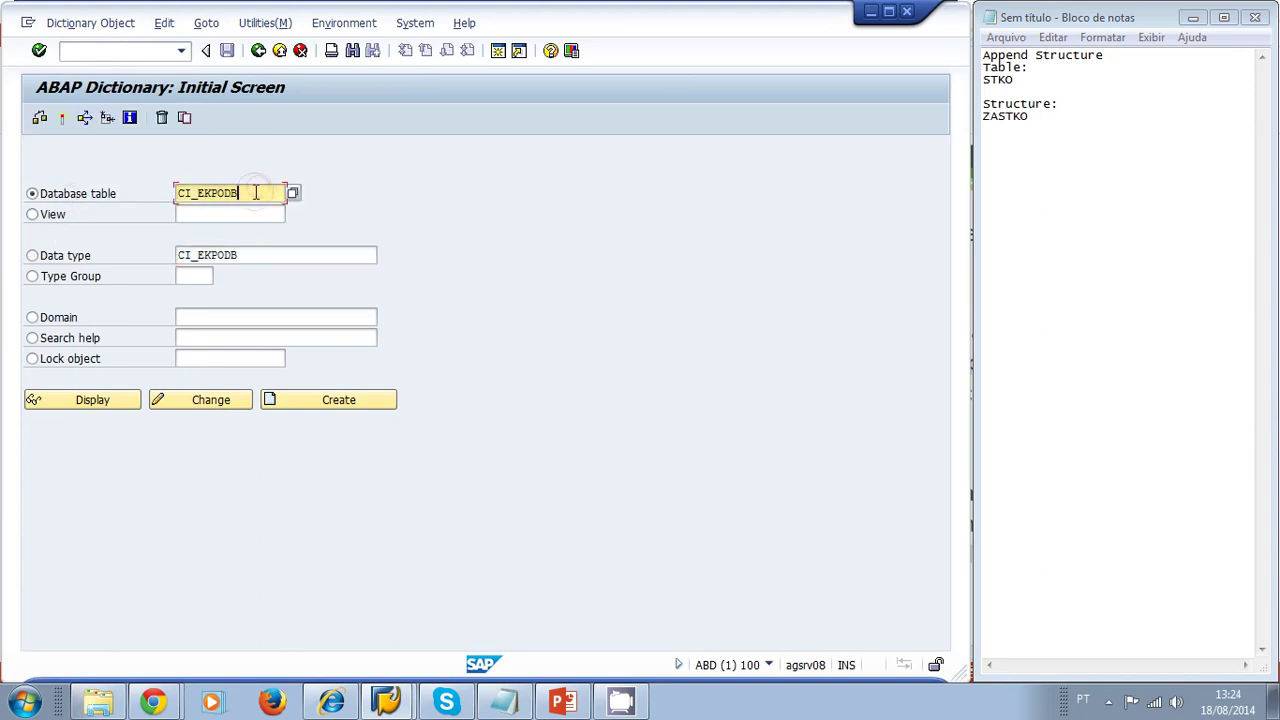
{"action": "left_click_drag", "start_coordinate": [254, 192], "coordinate": [105, 177]}
{"action": "type", "text": "STKO"}
{"action": "key", "text": "shift+Home"}
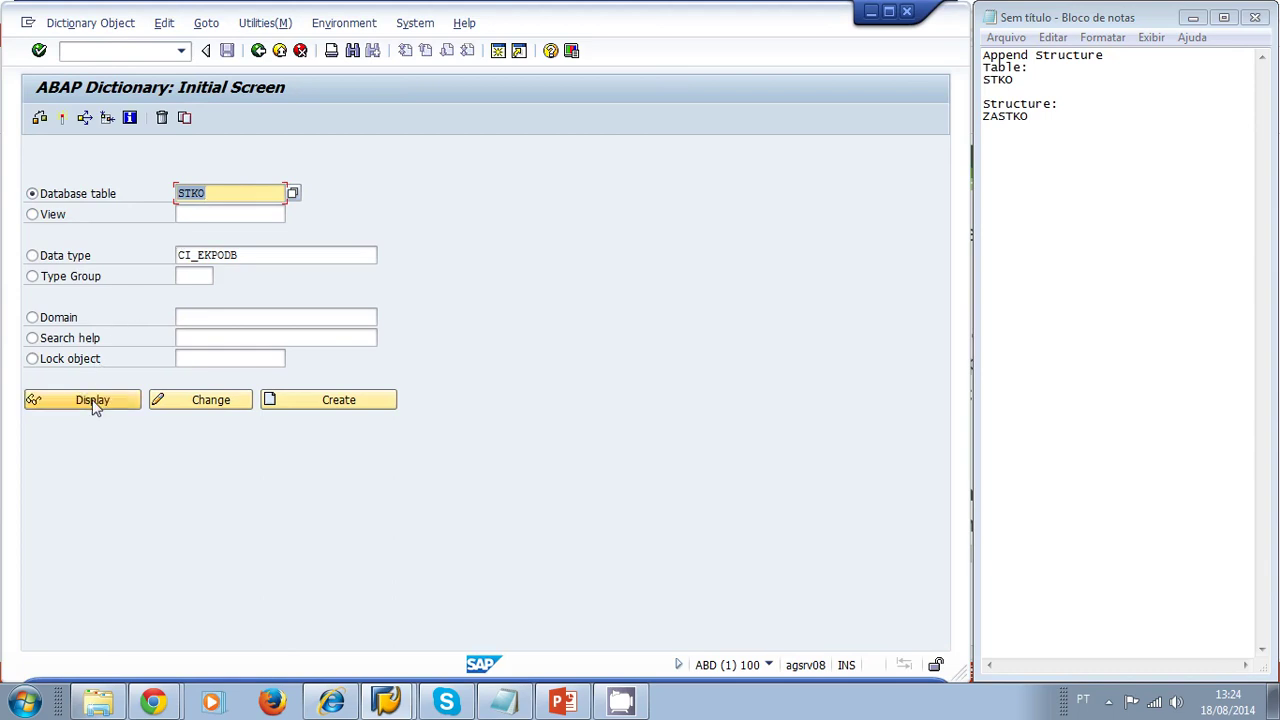
Step: Display table STKO and scroll its fields to the GUIDX and CI_STKO include rows
{"action": "left_click", "coordinate": [93, 405]}
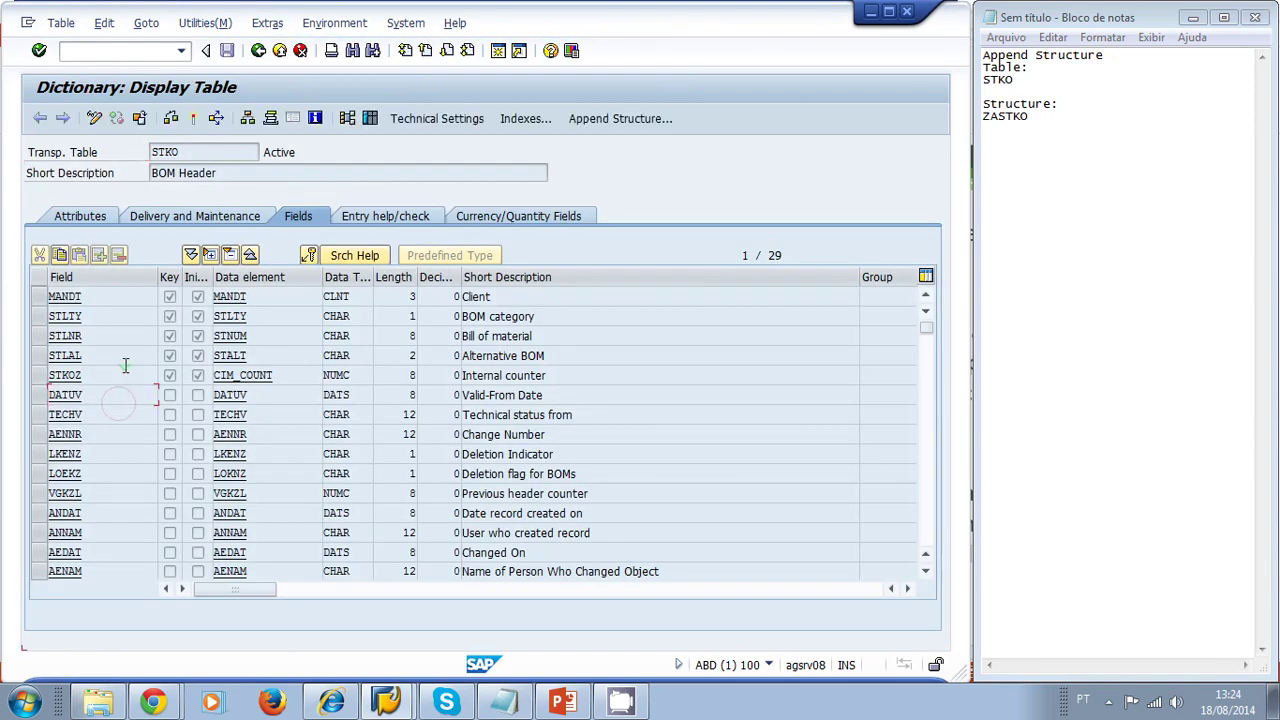
{"action": "scroll", "coordinate": [124, 380], "scroll_direction": "down", "scroll_amount": 1}
{"action": "scroll", "coordinate": [126, 370], "scroll_direction": "down", "scroll_amount": 1}
{"action": "scroll", "coordinate": [127, 375], "scroll_direction": "down", "scroll_amount": 2}
{"action": "scroll", "coordinate": [127, 377], "scroll_direction": "down", "scroll_amount": 2}
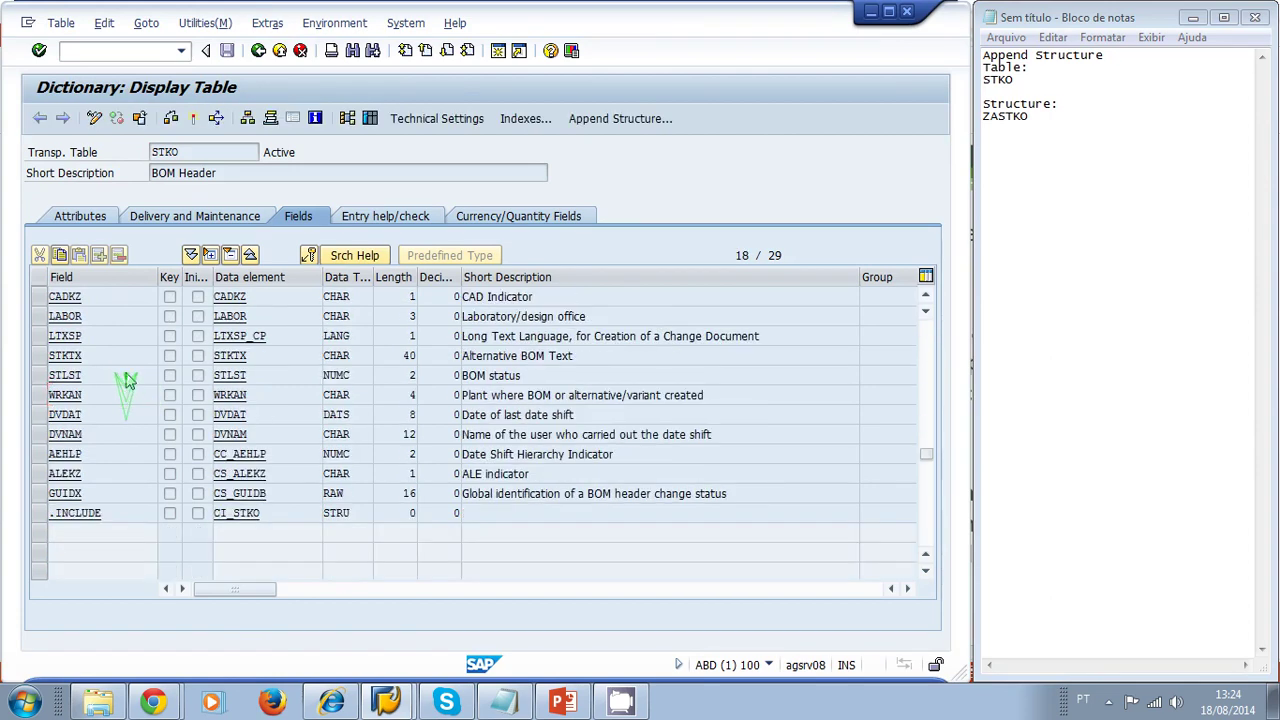
{"action": "scroll", "coordinate": [127, 378], "scroll_direction": "down", "scroll_amount": 2}
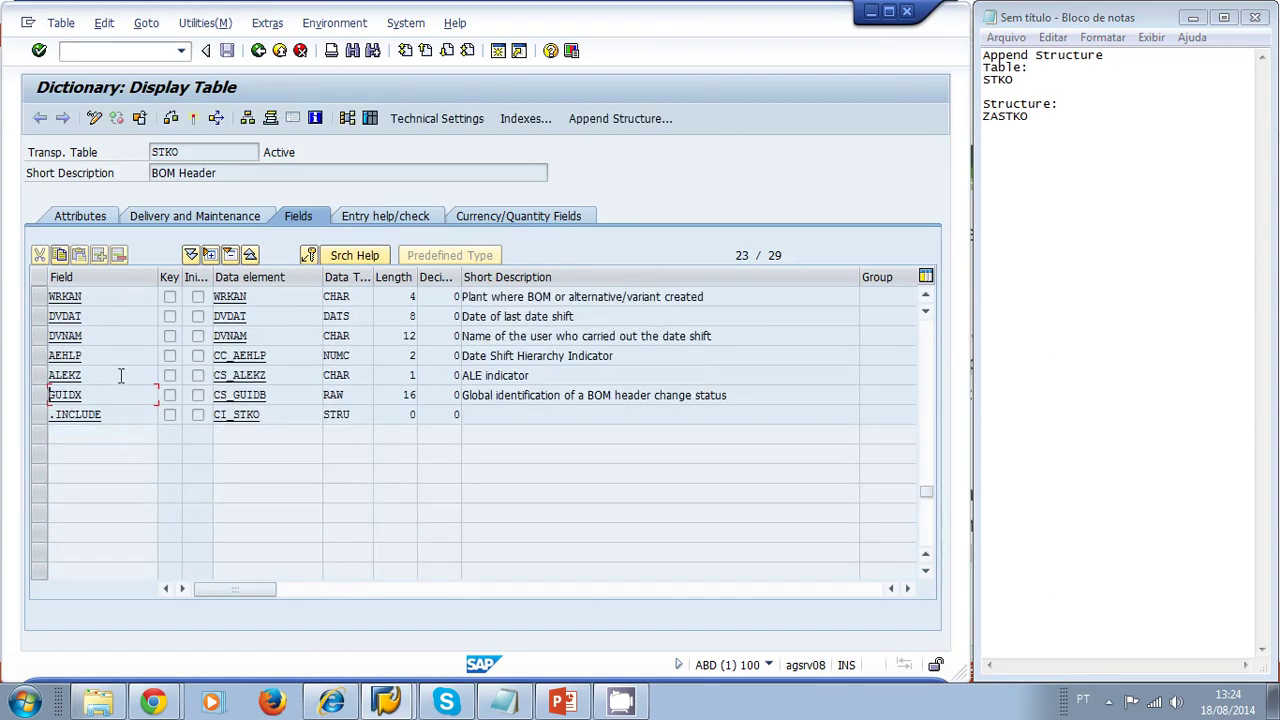
{"action": "left_click", "coordinate": [116, 397]}
{"action": "double_click", "coordinate": [106, 392]}
{"action": "left_click", "coordinate": [103, 389]}
Step: Start an append structure for STKO, acknowledge none exists, and name it zastko
{"action": "left_click", "coordinate": [620, 118]}
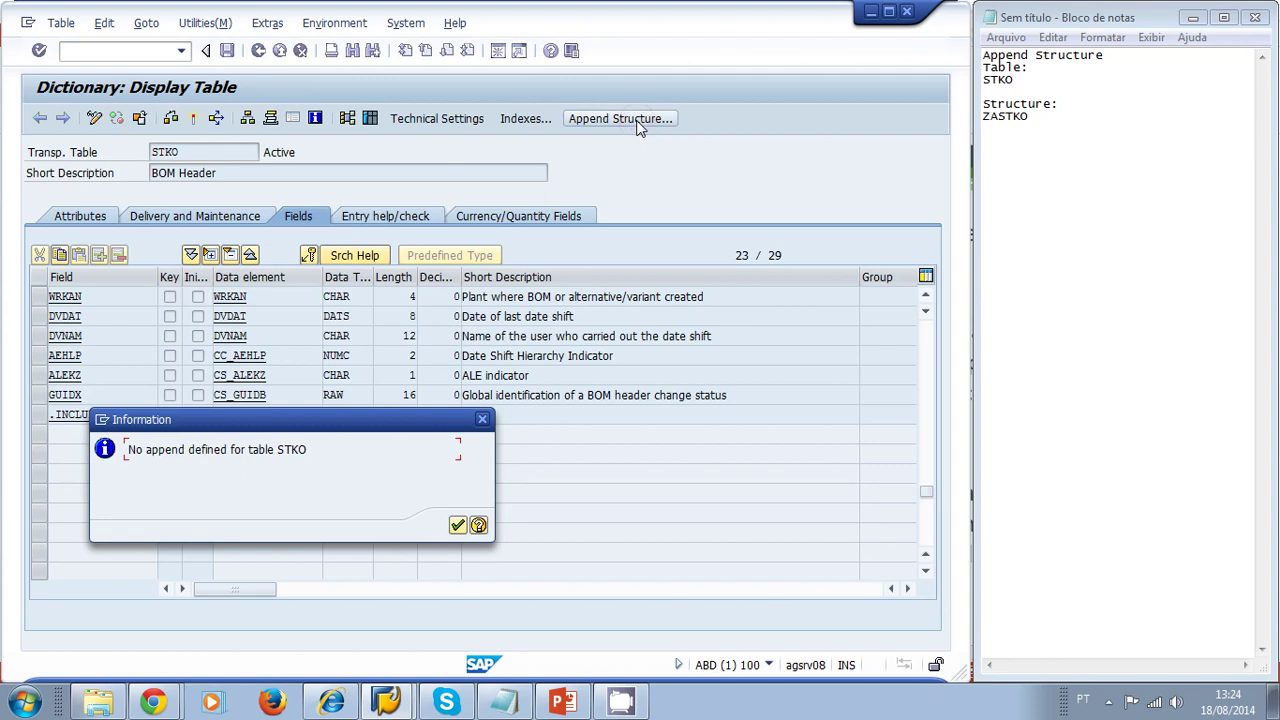
{"action": "left_click", "coordinate": [457, 525]}
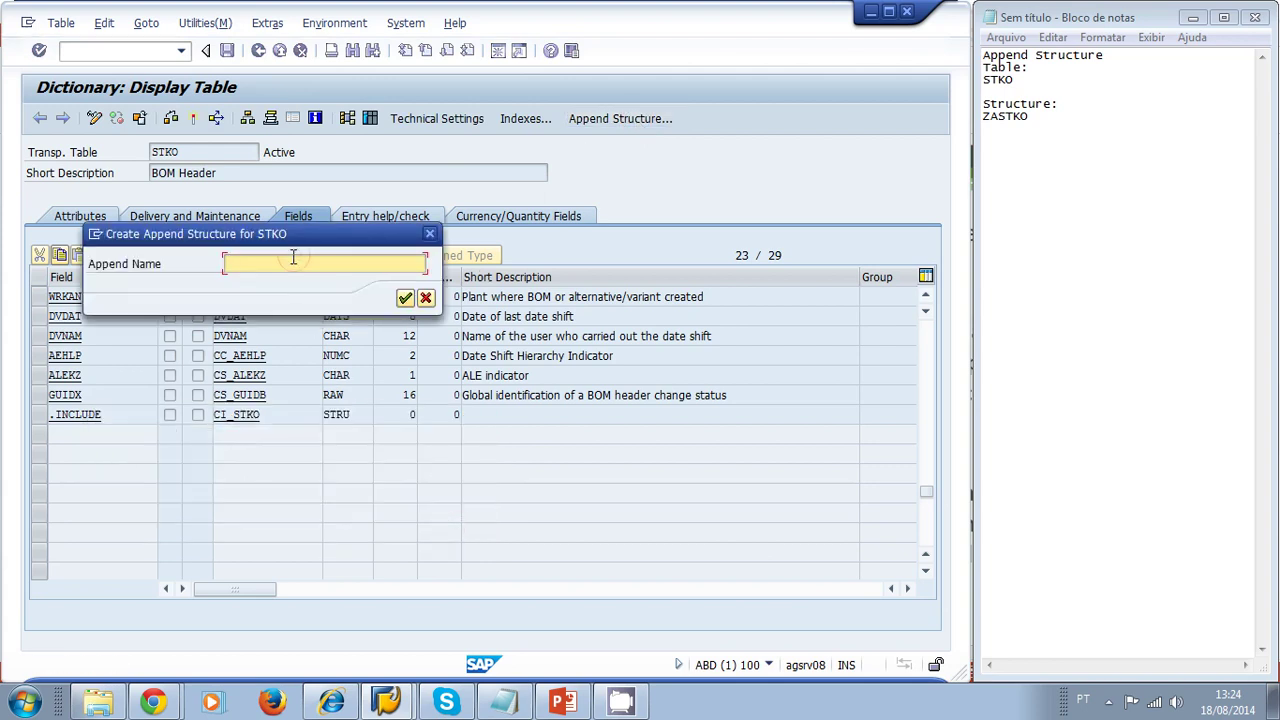
{"action": "type", "text": "z"}
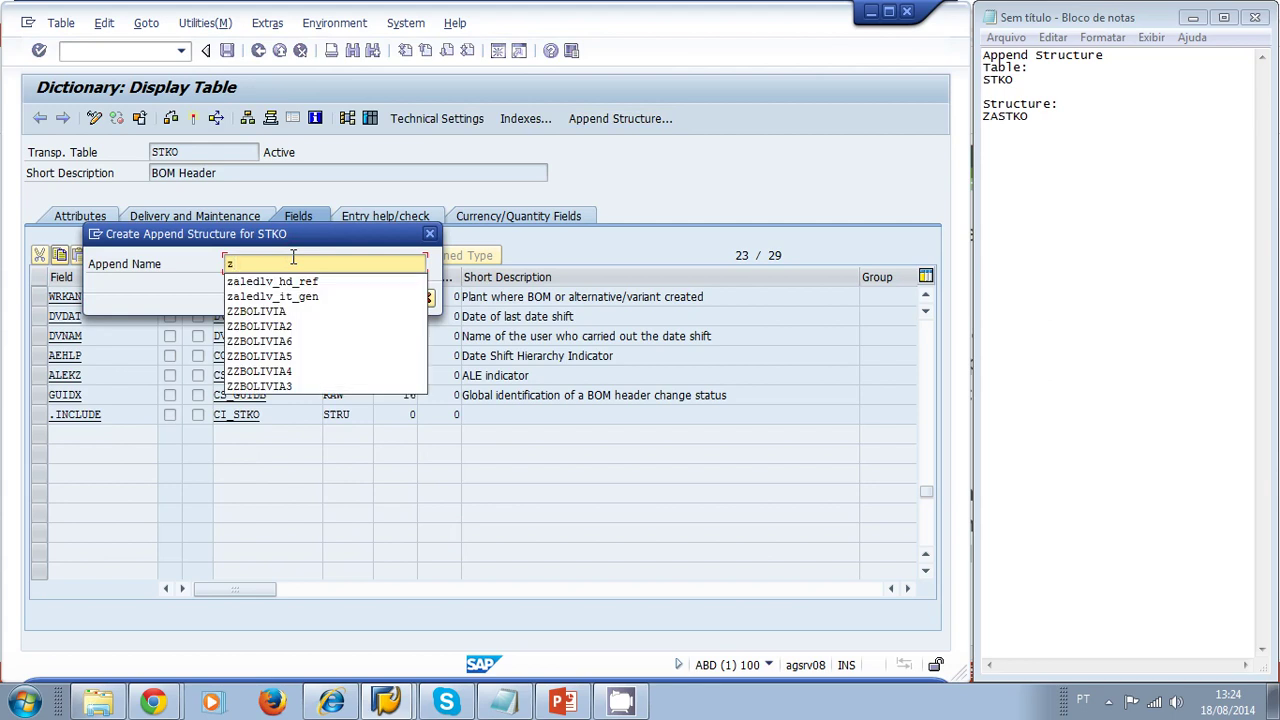
{"action": "type", "text": "a"}
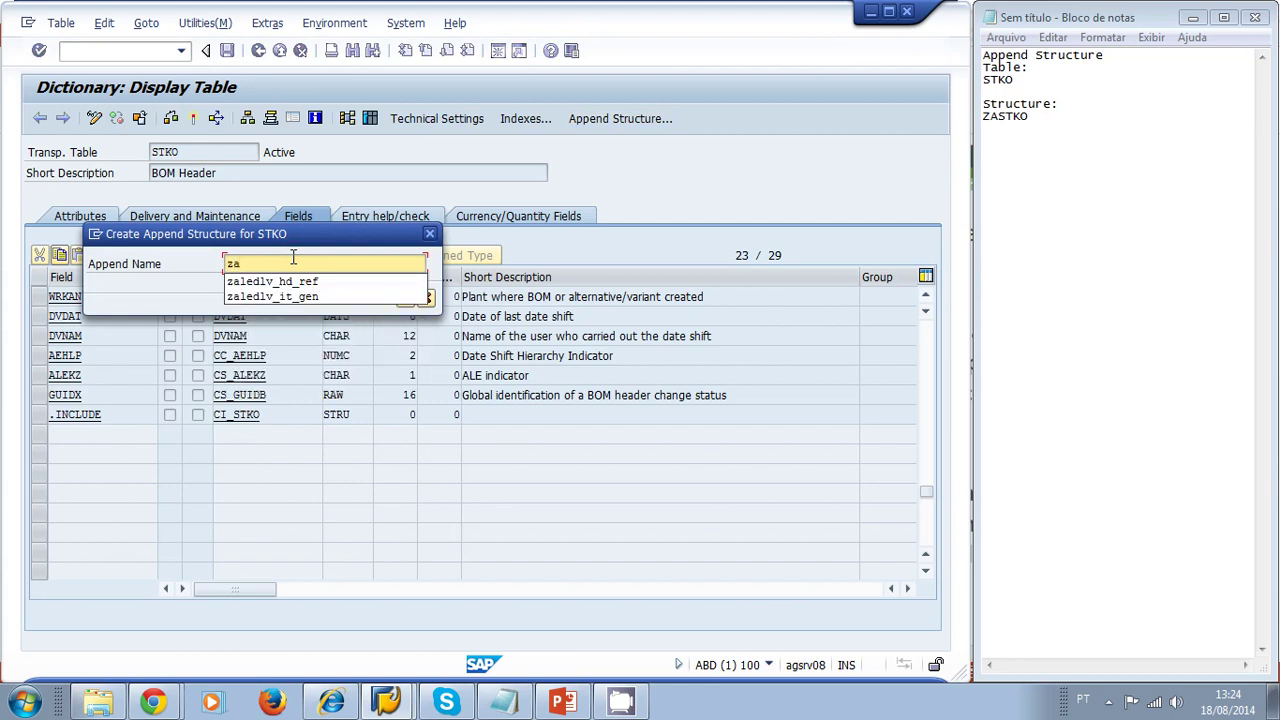
{"action": "type", "text": "stko"}
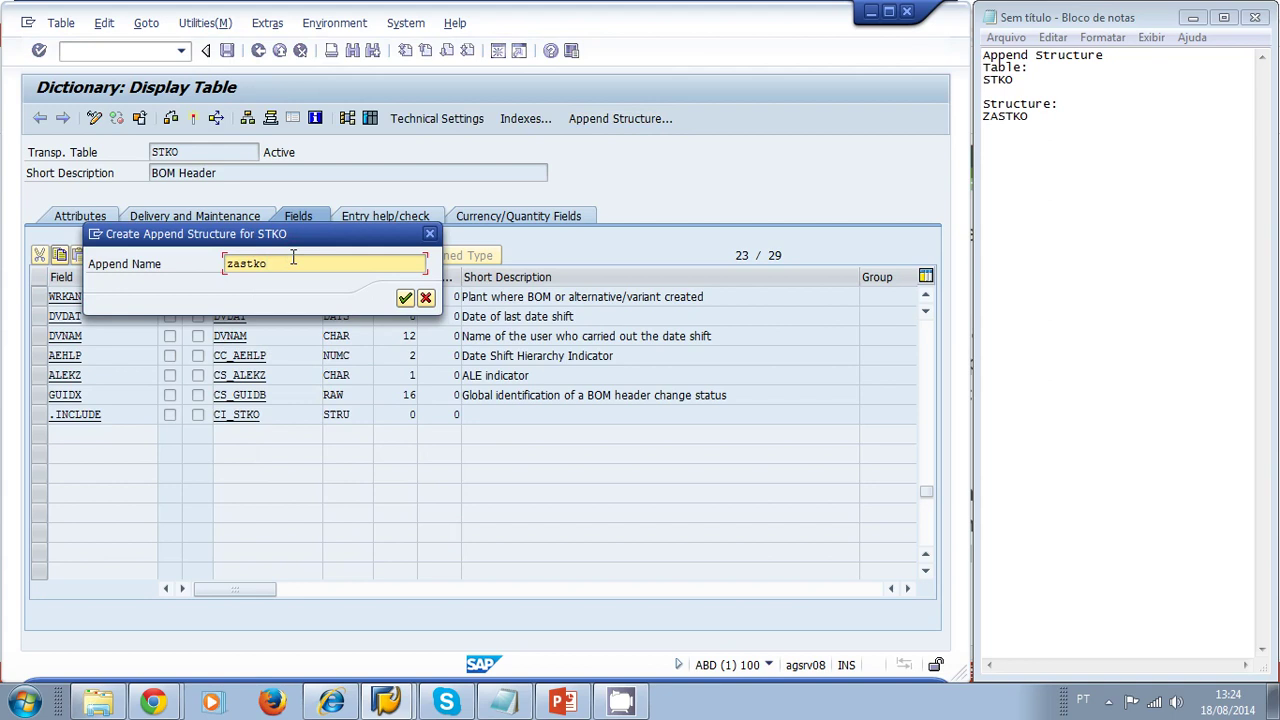
Step: Describe ZASTKO as 'Append for table ZASTKO' and add component ZZLAND1 of type LAND1
{"action": "key", "text": "Return"}
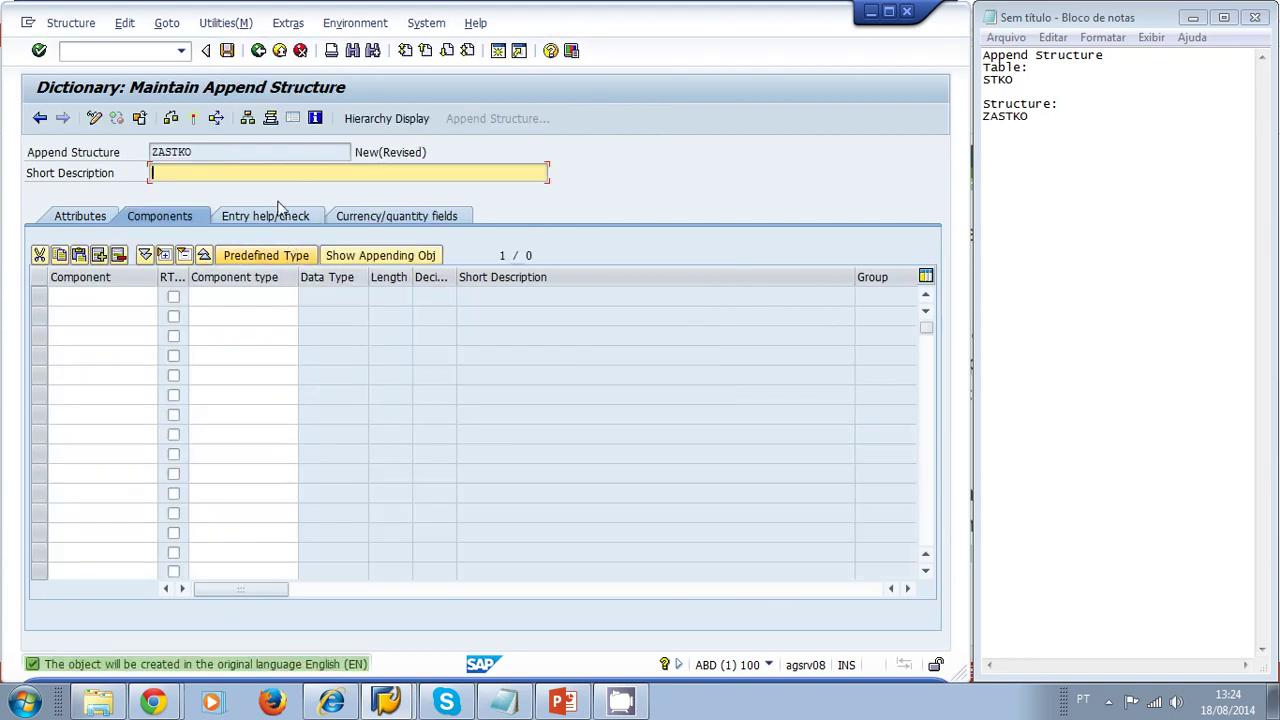
{"action": "type", "text": "App"}
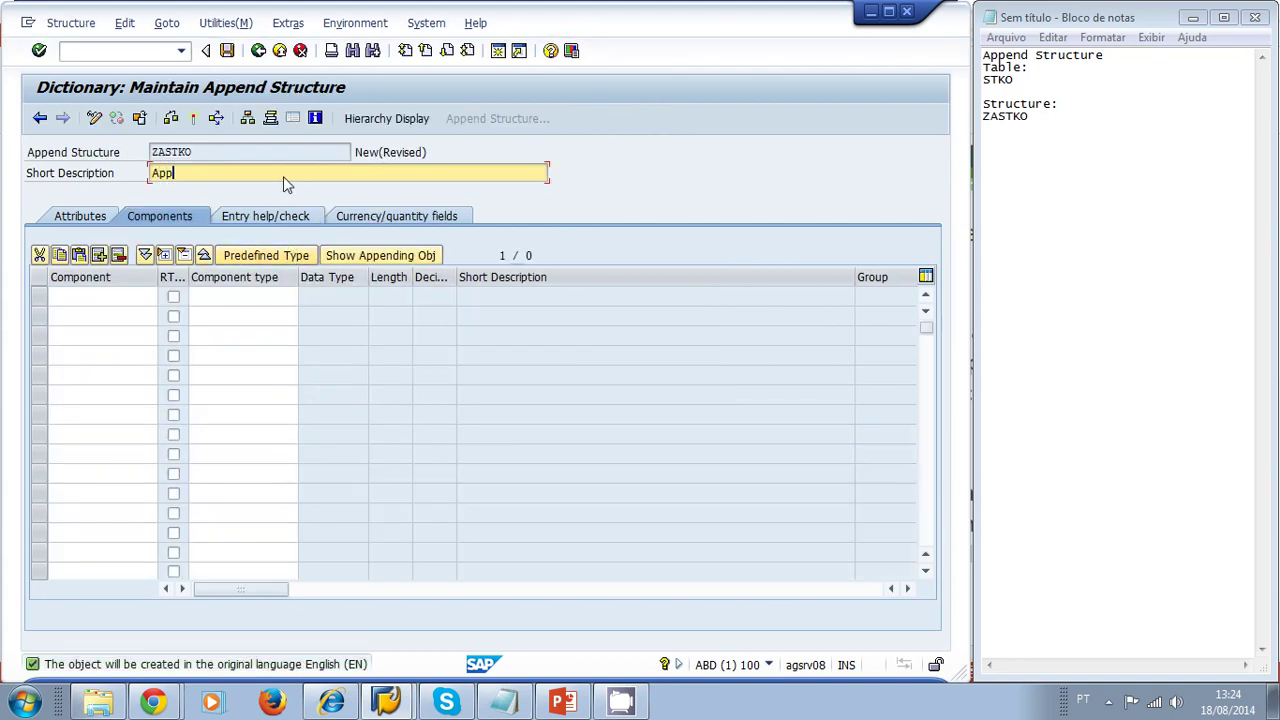
{"action": "type", "text": "end for"}
{"action": "type", "text": " table ZASTKO"}
{"action": "left_click", "coordinate": [128, 297]}
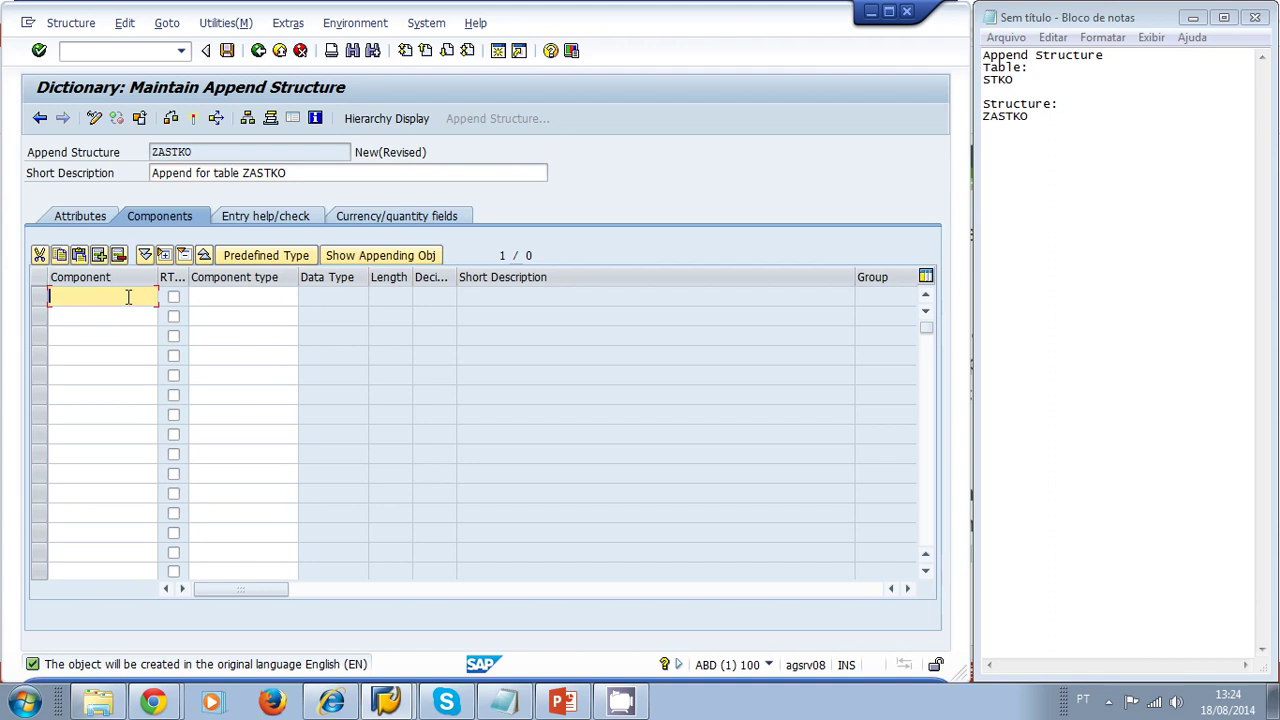
{"action": "type", "text": "zz"}
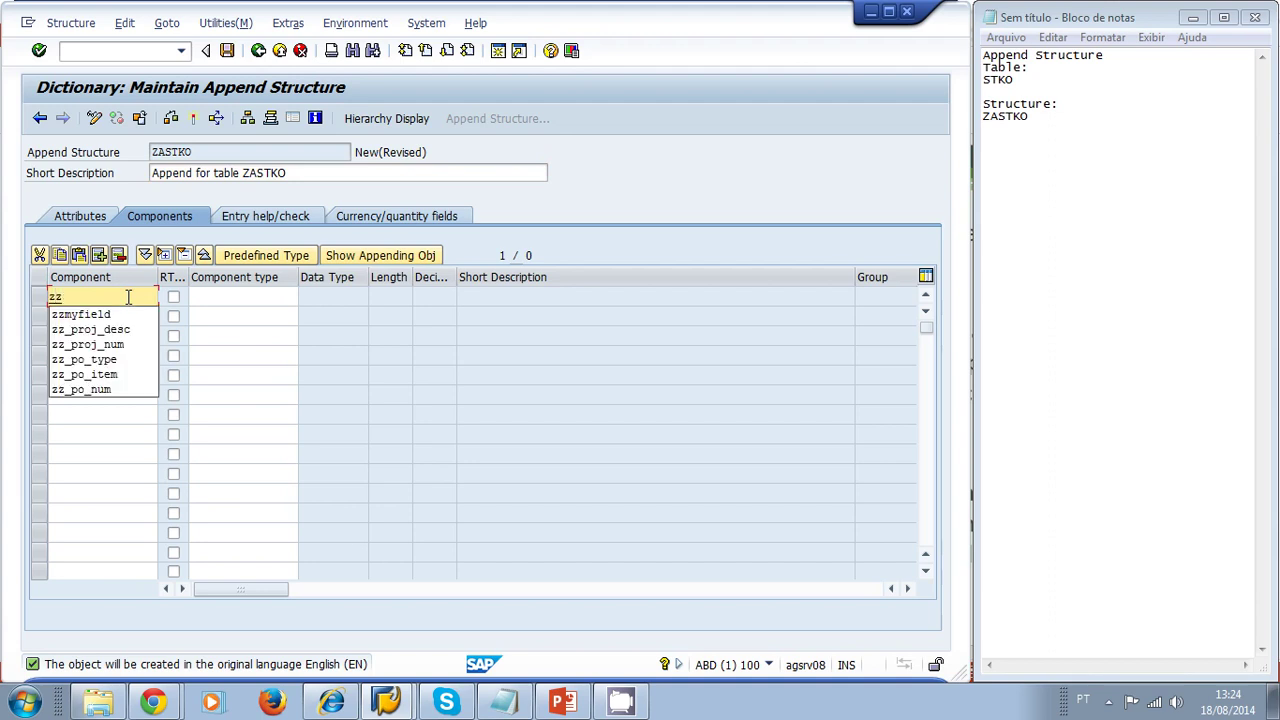
{"action": "type", "text": "land"}
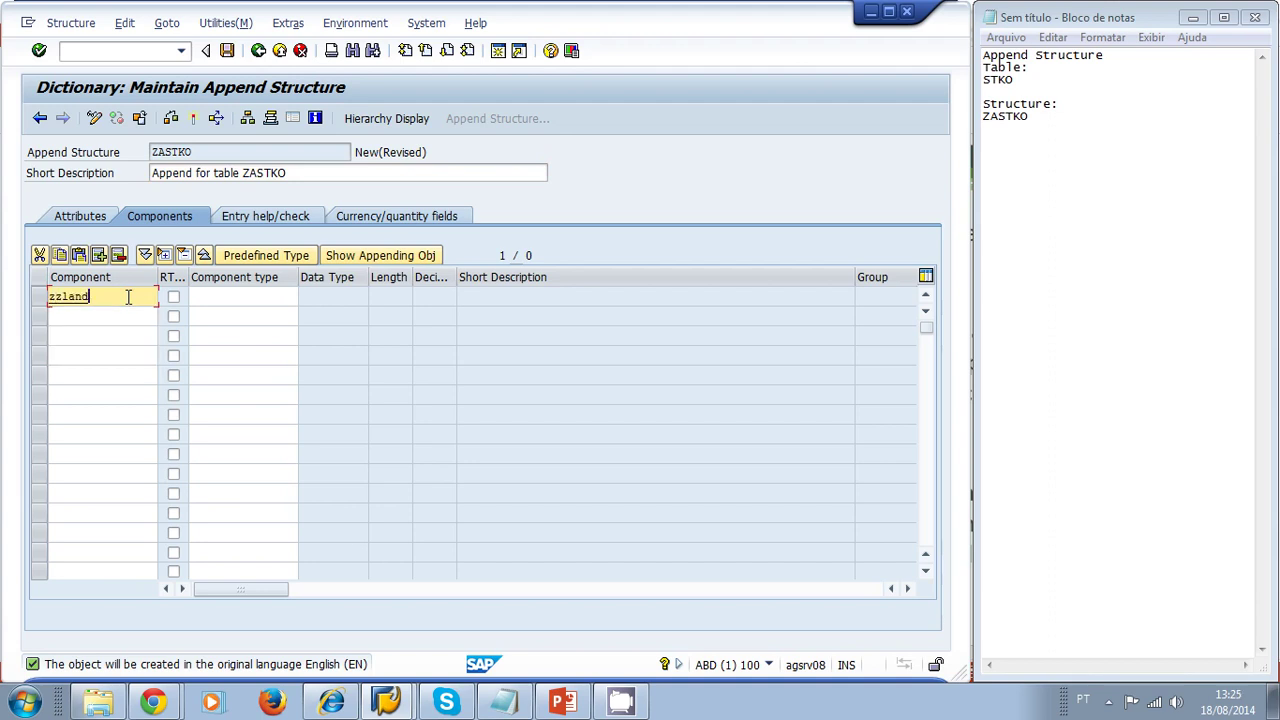
{"action": "type", "text": "1"}
{"action": "key", "text": "Tab"}
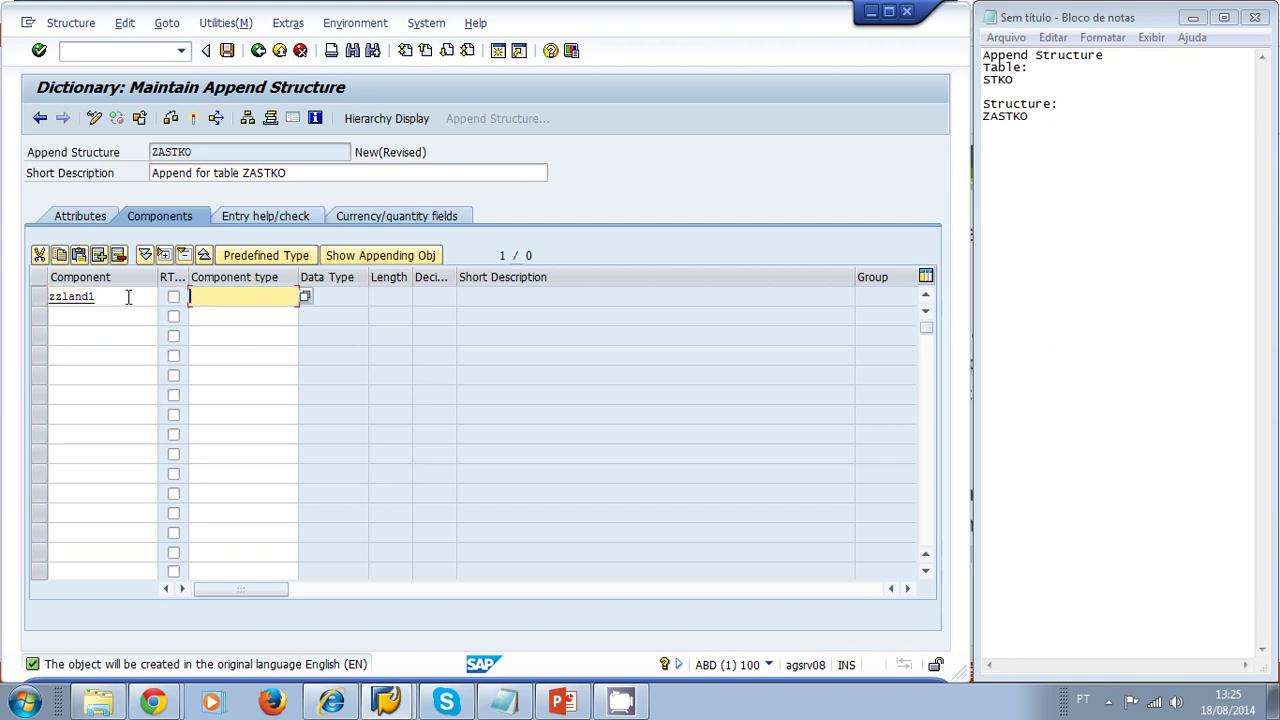
{"action": "type", "text": "land1"}
{"action": "key", "text": "Return"}
Step: Add a second component ZZVENDOR of type LIFNR
{"action": "left_click", "coordinate": [110, 317]}
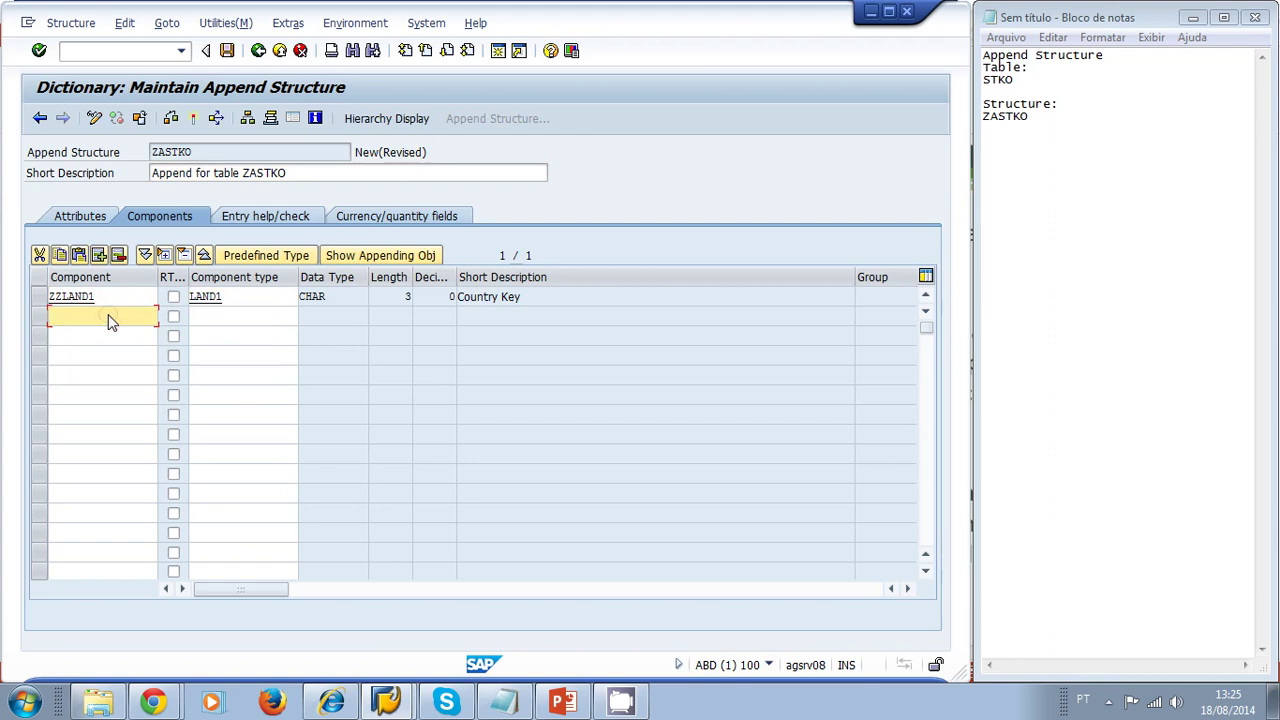
{"action": "type", "text": "zzve"}
{"action": "type", "text": "ndor"}
{"action": "key", "text": "Tab"}
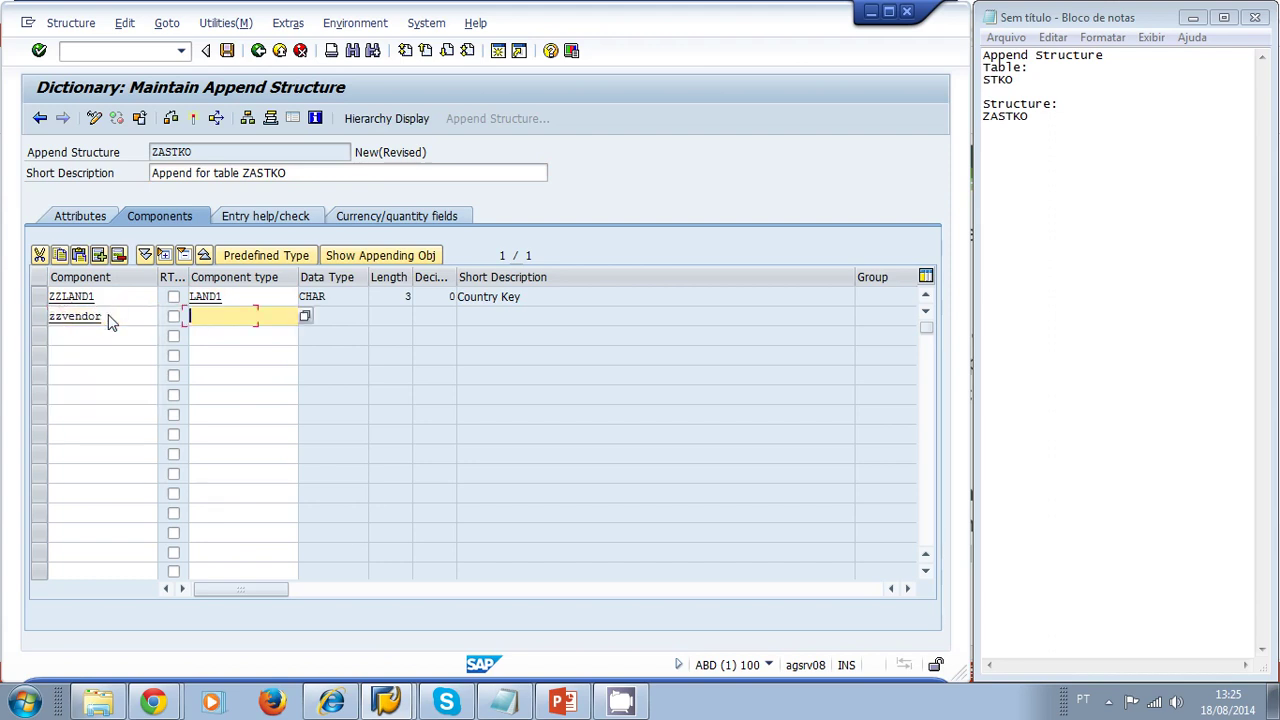
{"action": "type", "text": "lif"}
{"action": "type", "text": "nr"}
{"action": "key", "text": "Return"}
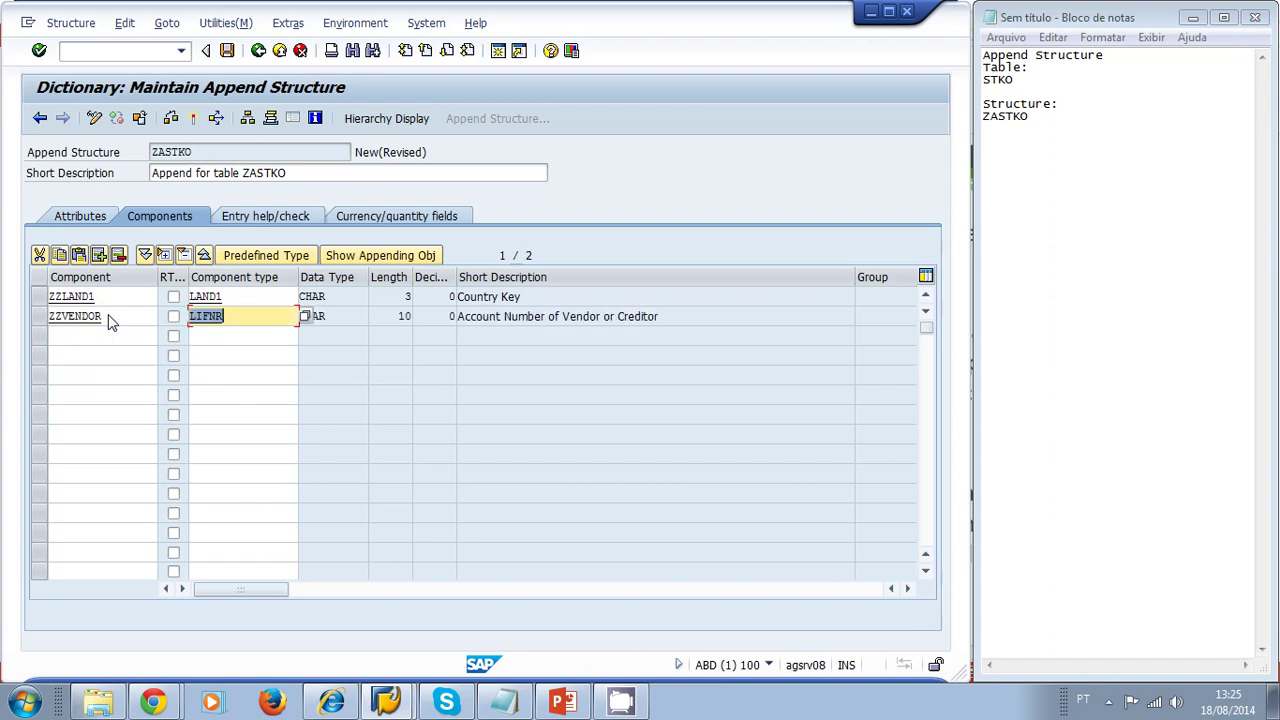
{"action": "left_click", "coordinate": [110, 318]}
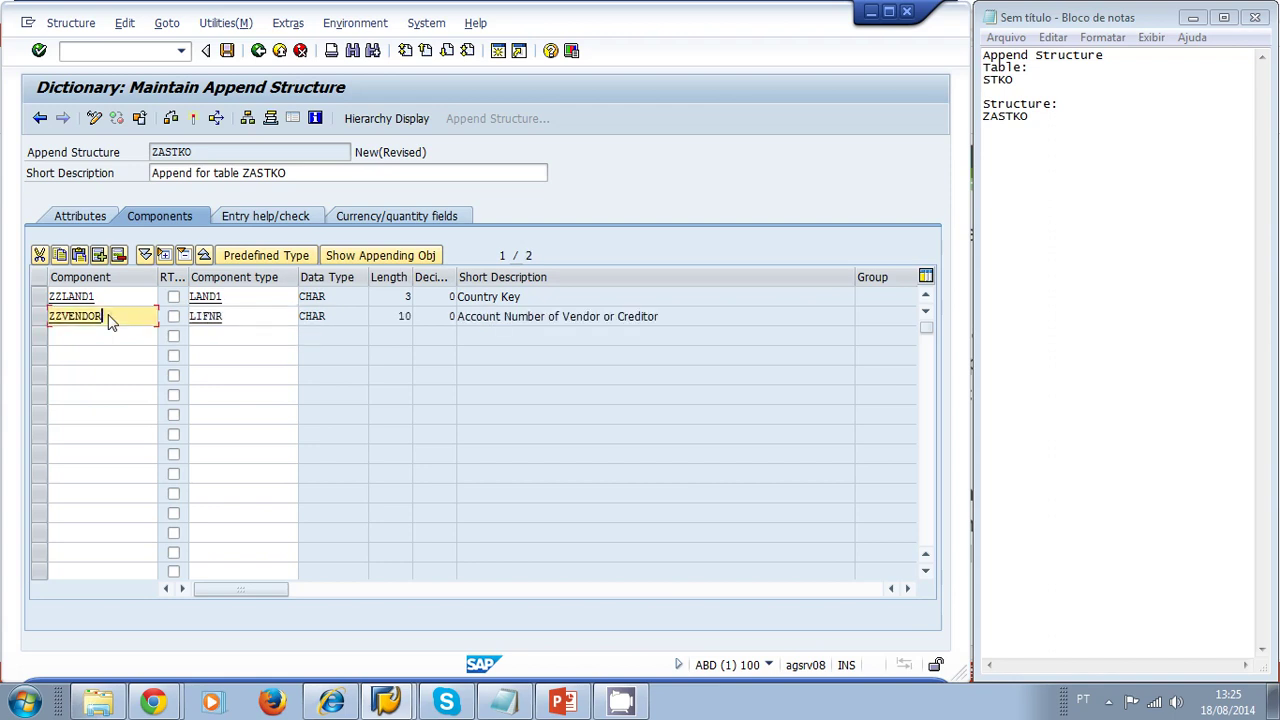
Step: Activate ZASTKO, accepting package ZABAP_COURSE and workbench request ABDK9A00BC
{"action": "left_click", "coordinate": [197, 120]}
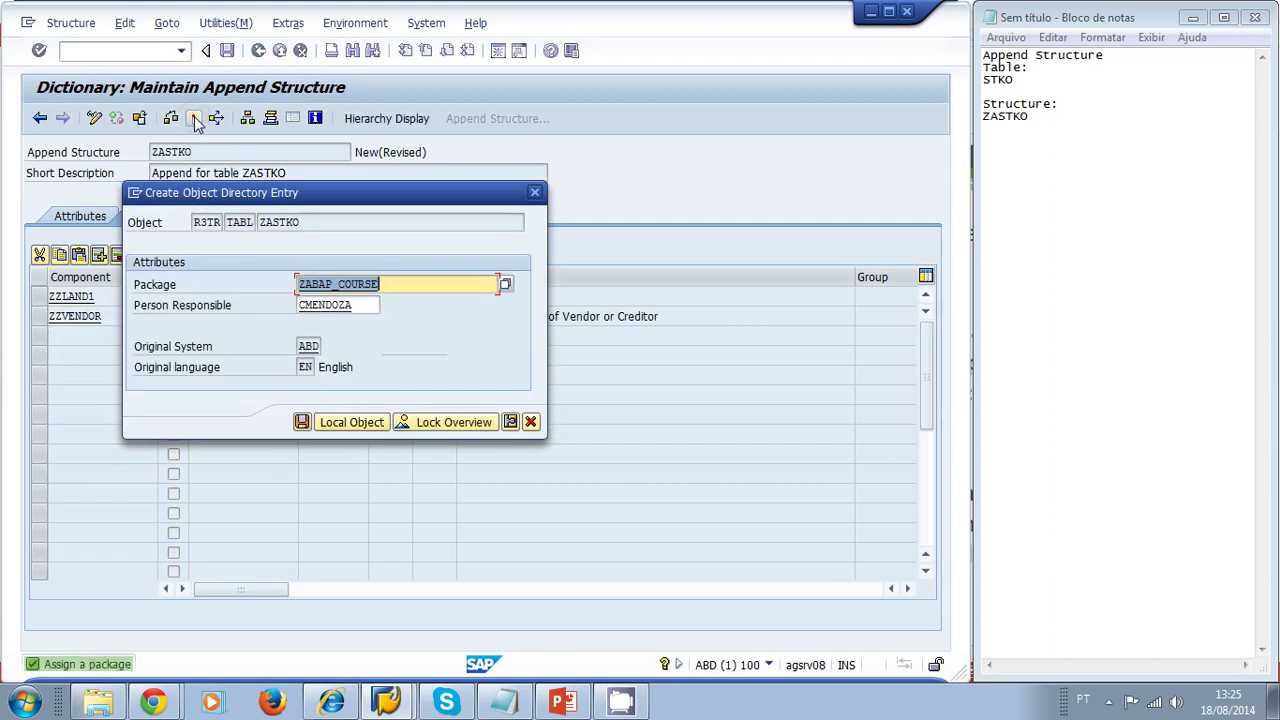
{"action": "key", "text": "Return"}
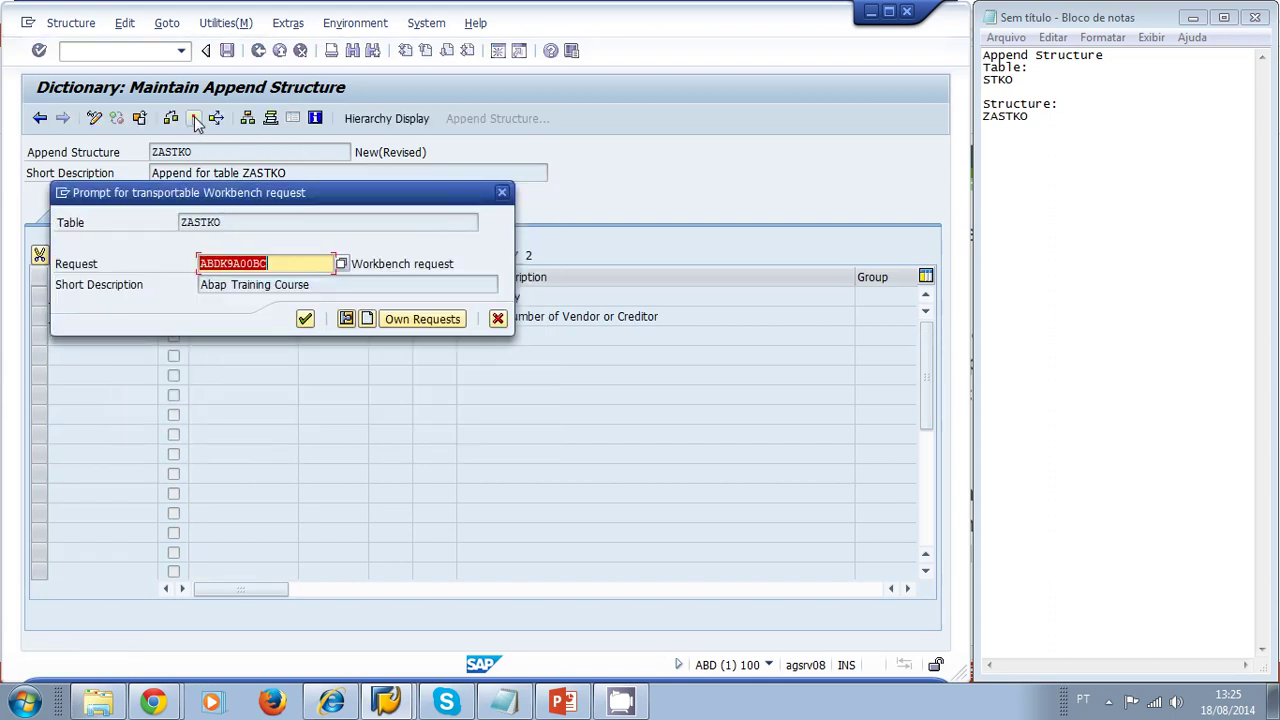
{"action": "key", "text": "Return"}
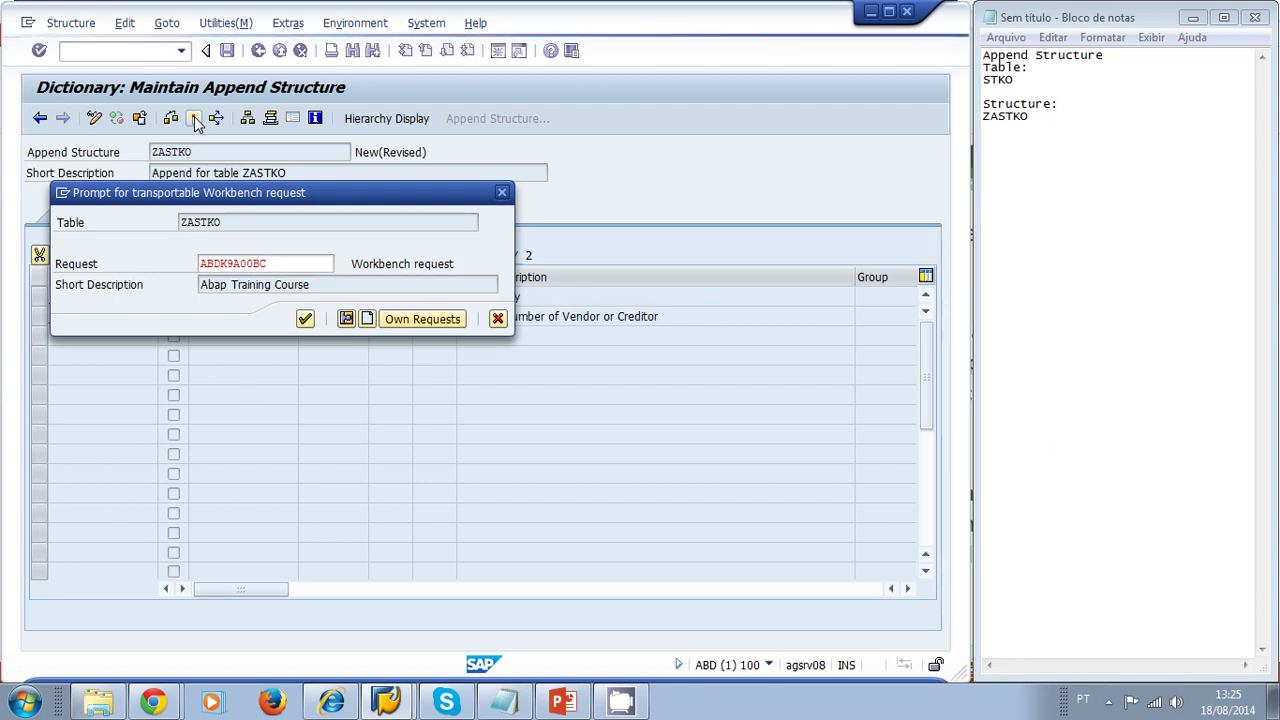
{"action": "key", "text": "Return"}
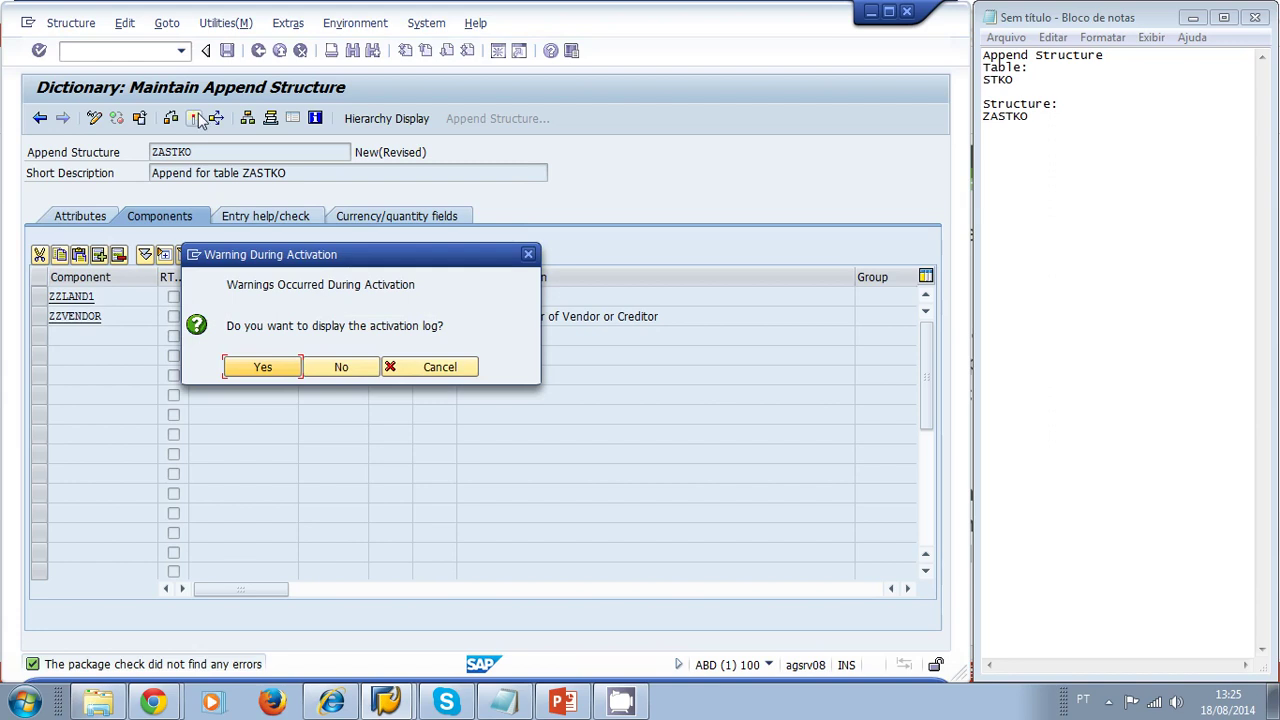
Step: View the activation log, then go back to Display Table STKO
{"action": "left_click", "coordinate": [278, 367]}
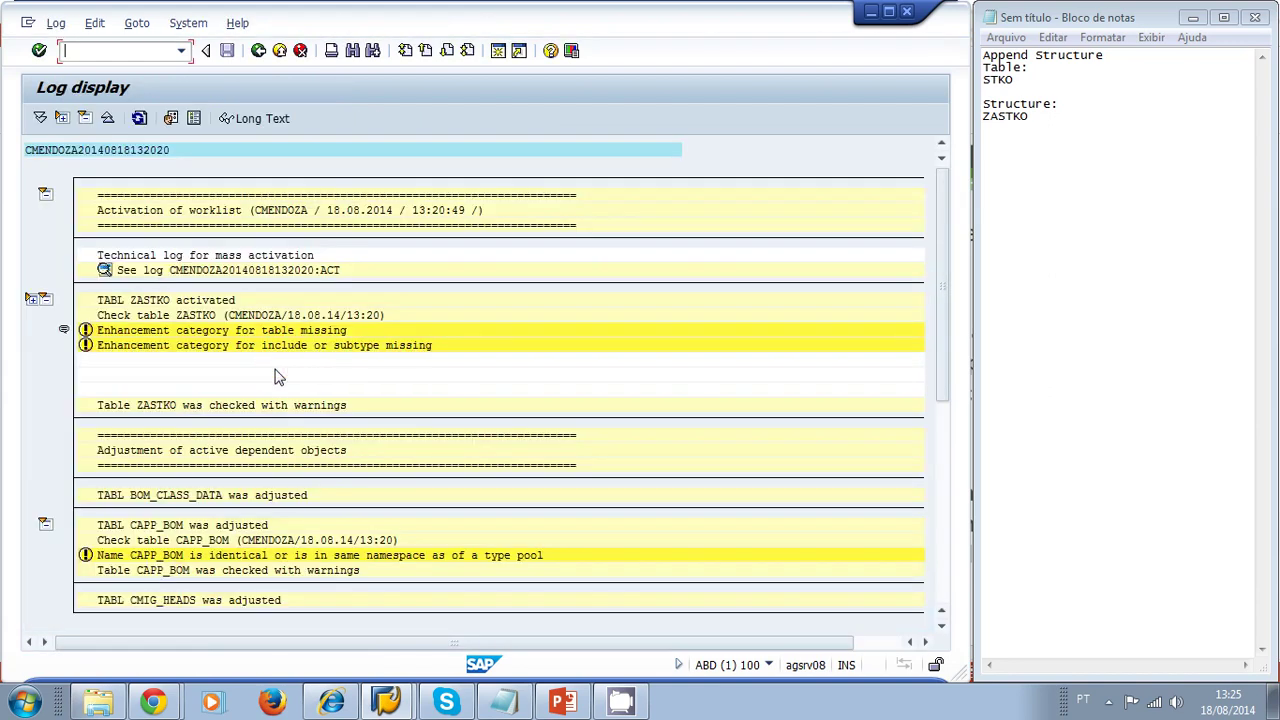
{"action": "left_click", "coordinate": [258, 50]}
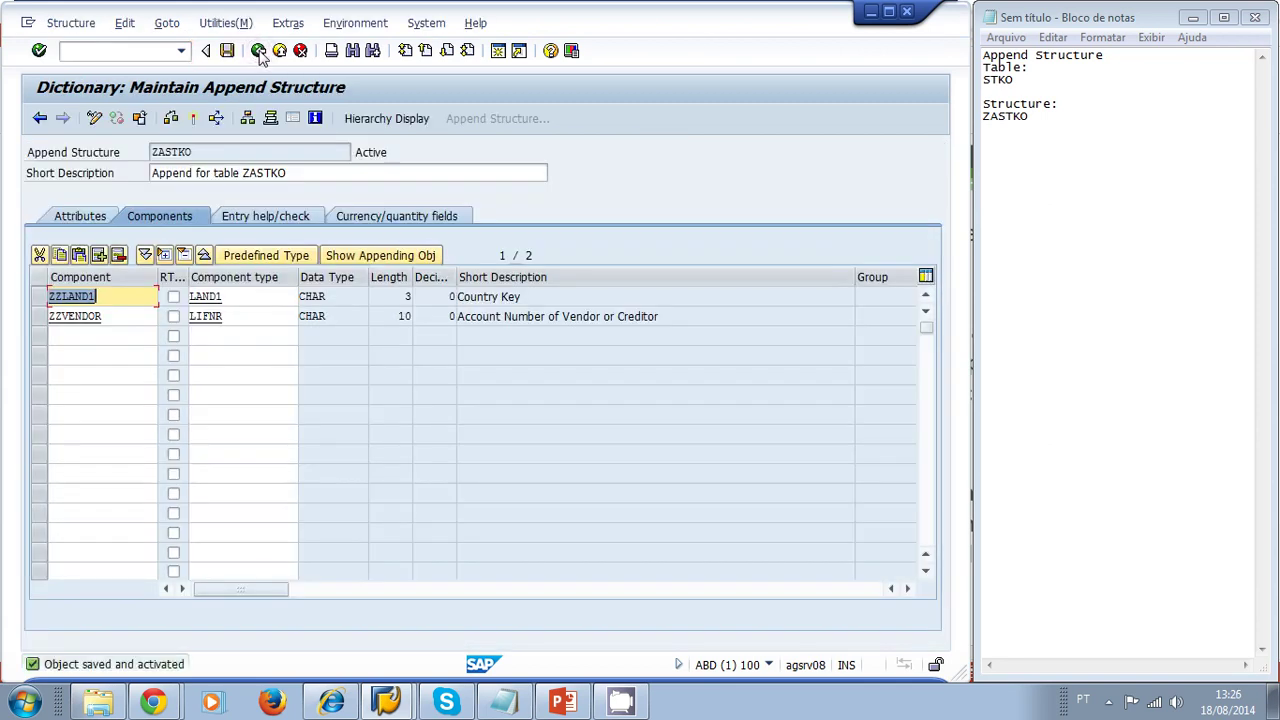
{"action": "left_click", "coordinate": [258, 50]}
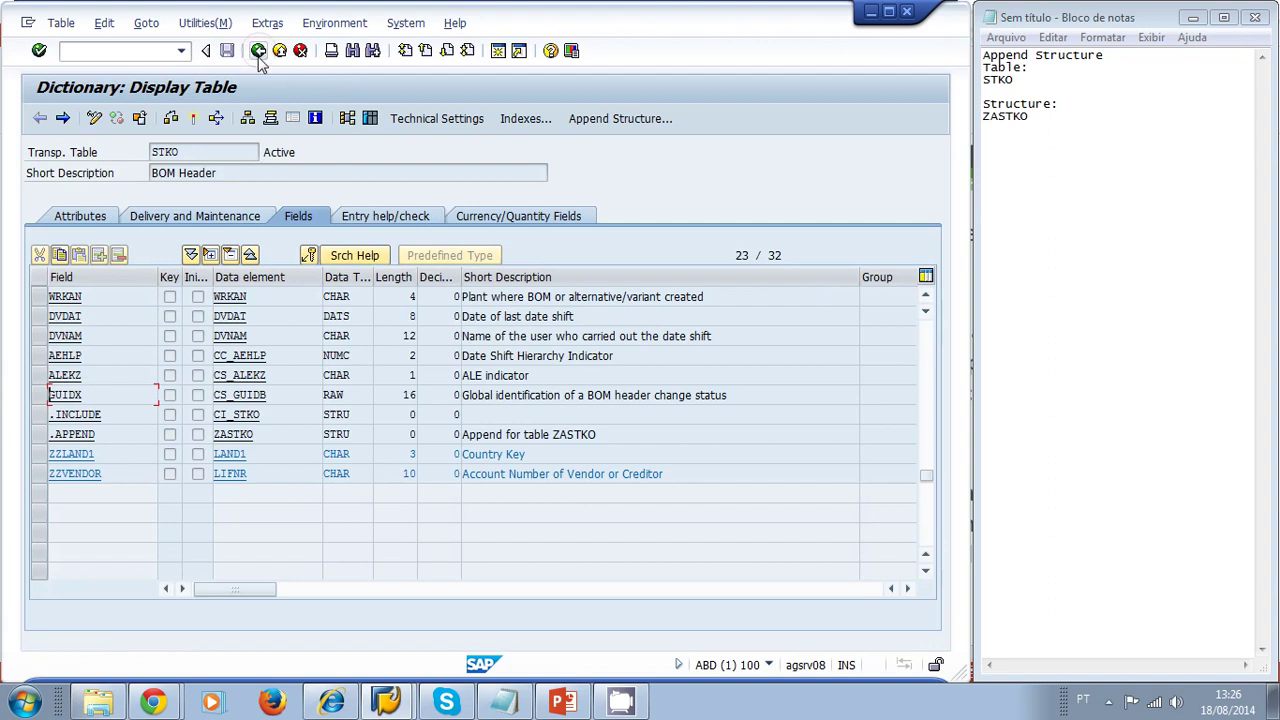
Step: Inspect the new .APPEND row with fields ZZLAND1 and ZZVENDOR in STKO
{"action": "left_click", "coordinate": [118, 475]}
{"action": "left_click", "coordinate": [123, 435]}
{"action": "left_click", "coordinate": [118, 458]}
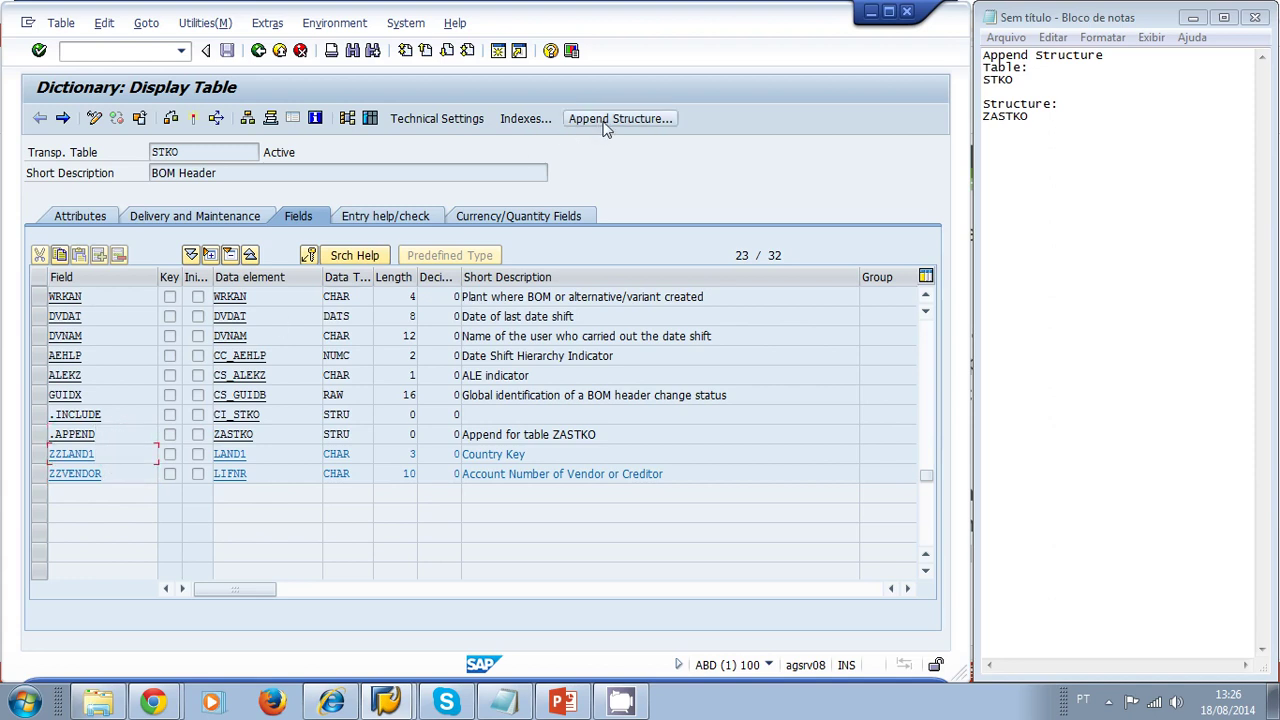